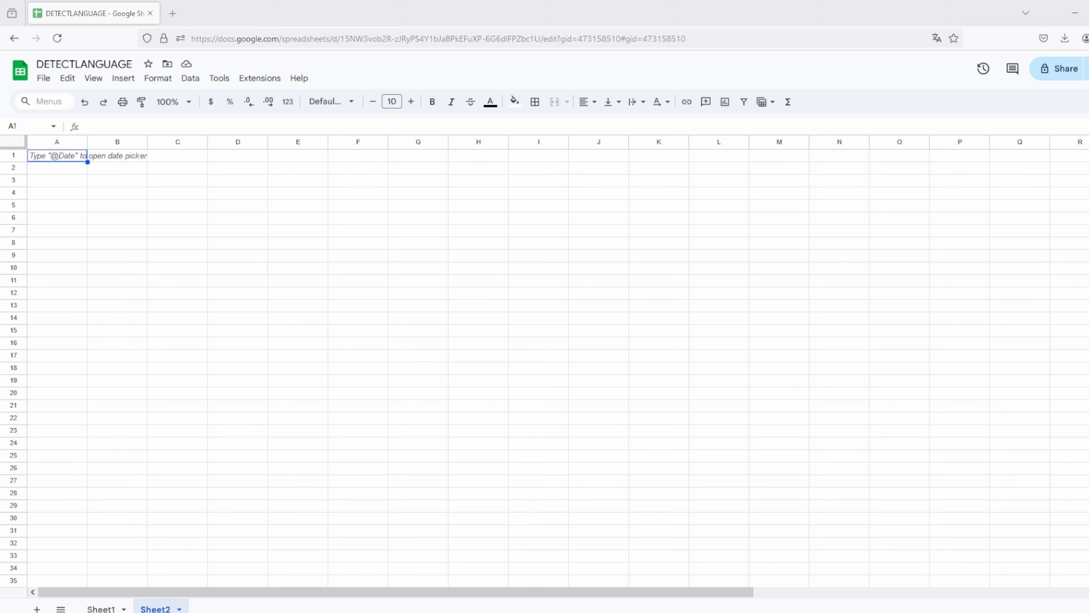
pyautogui.click(100, 608)
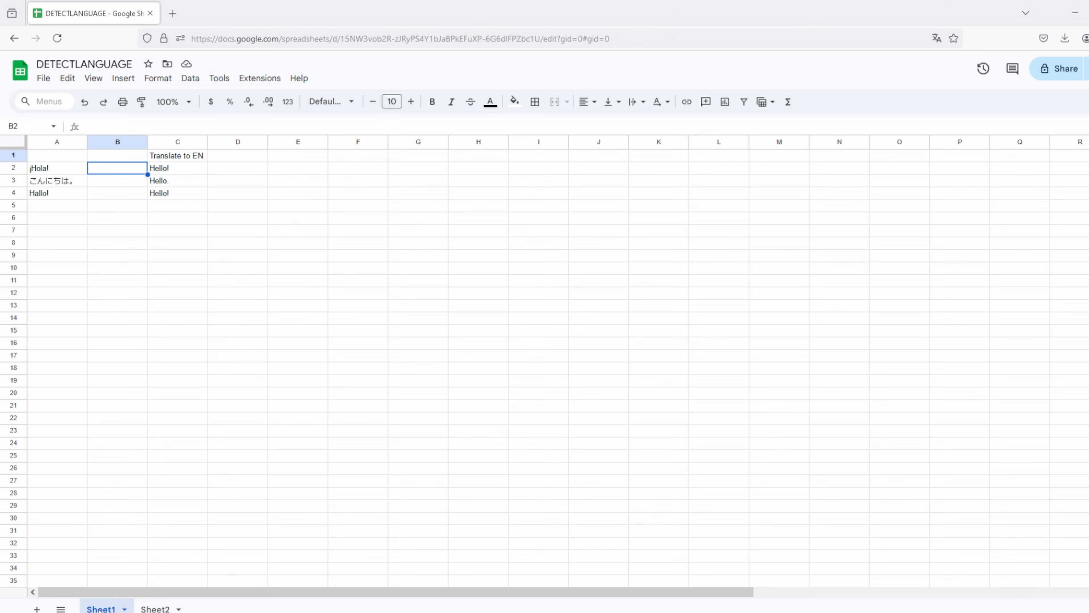
pyautogui.click(61, 170)
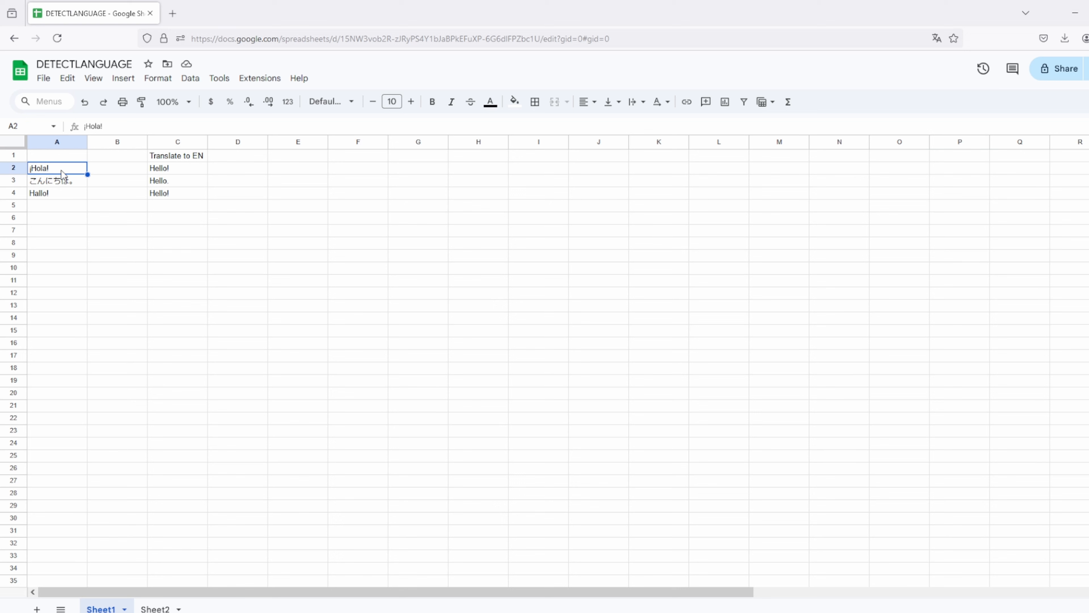
pyautogui.click(171, 168)
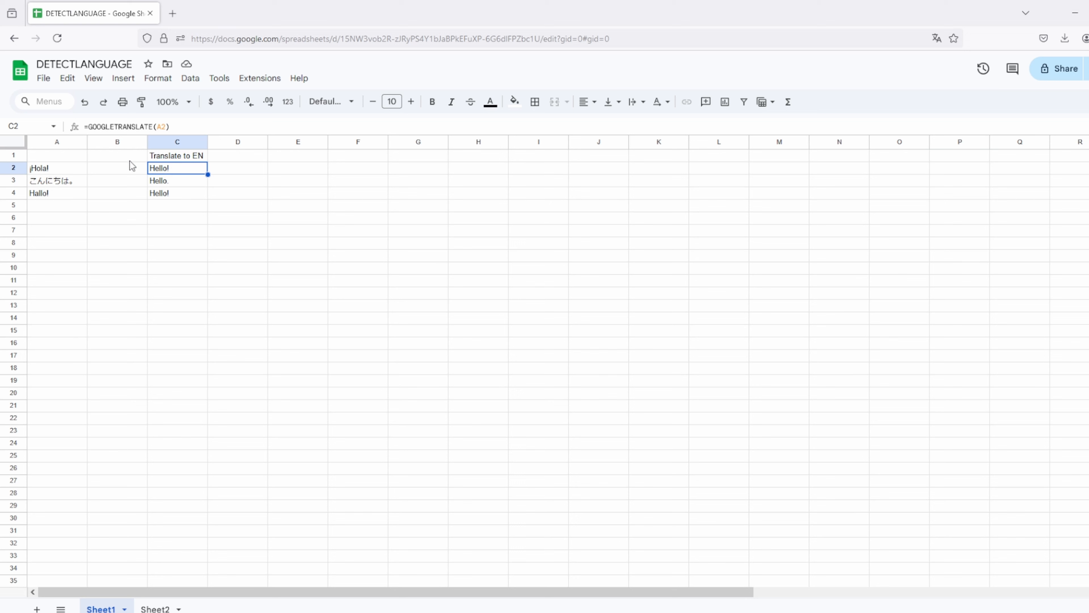
pyautogui.click(128, 172)
# Step: Enter =DETECTLANGUAGE(A2) in B2 to detect the first greeting's language
pyautogui.write('=DETE')
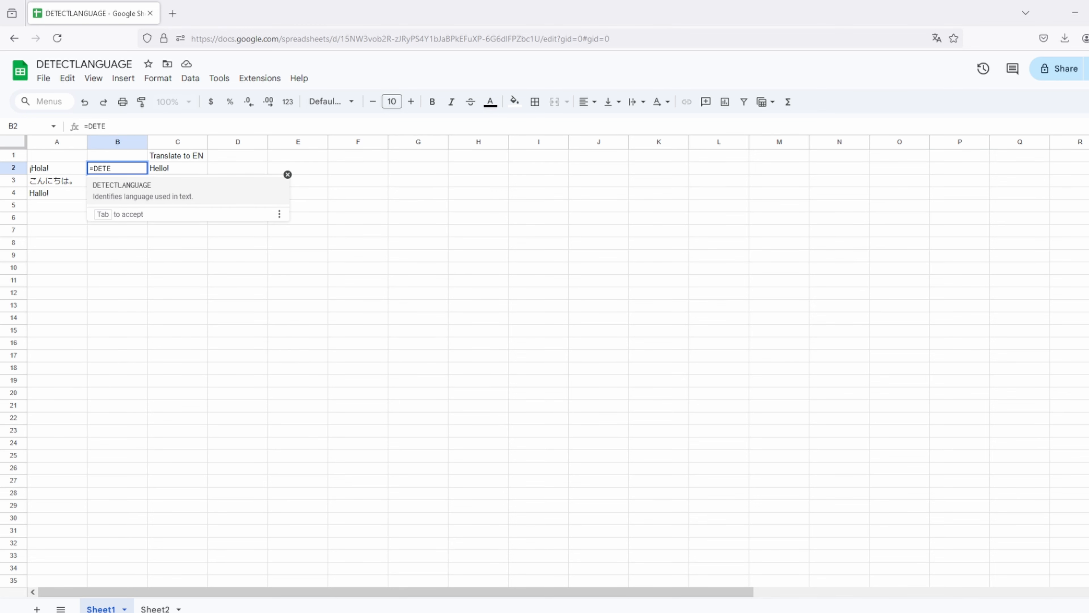
pyautogui.click(139, 193)
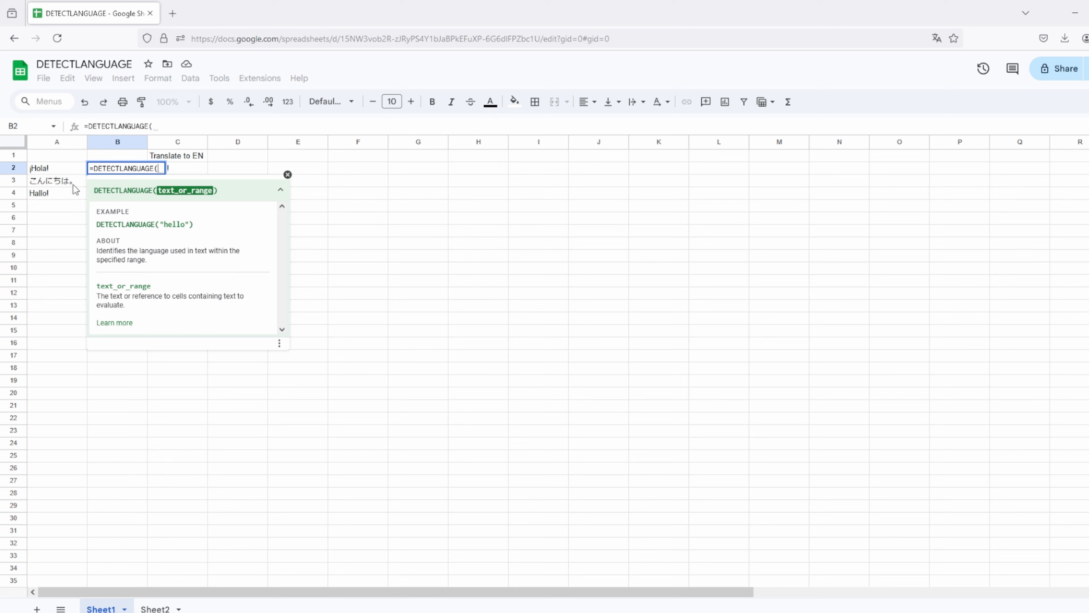
pyautogui.click(72, 171)
pyautogui.write(')')
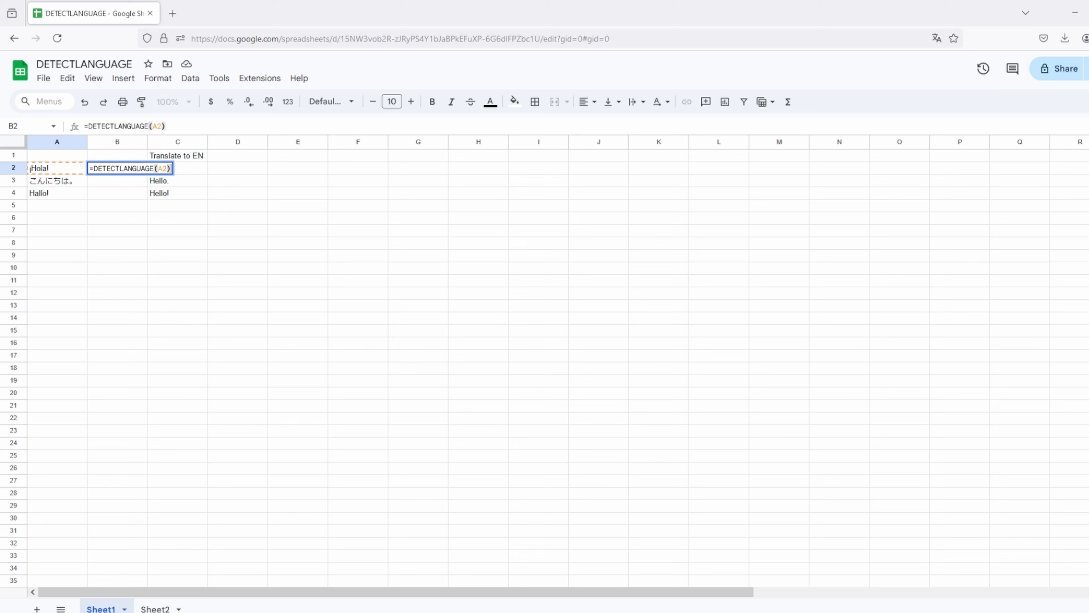
pyautogui.press('Return')
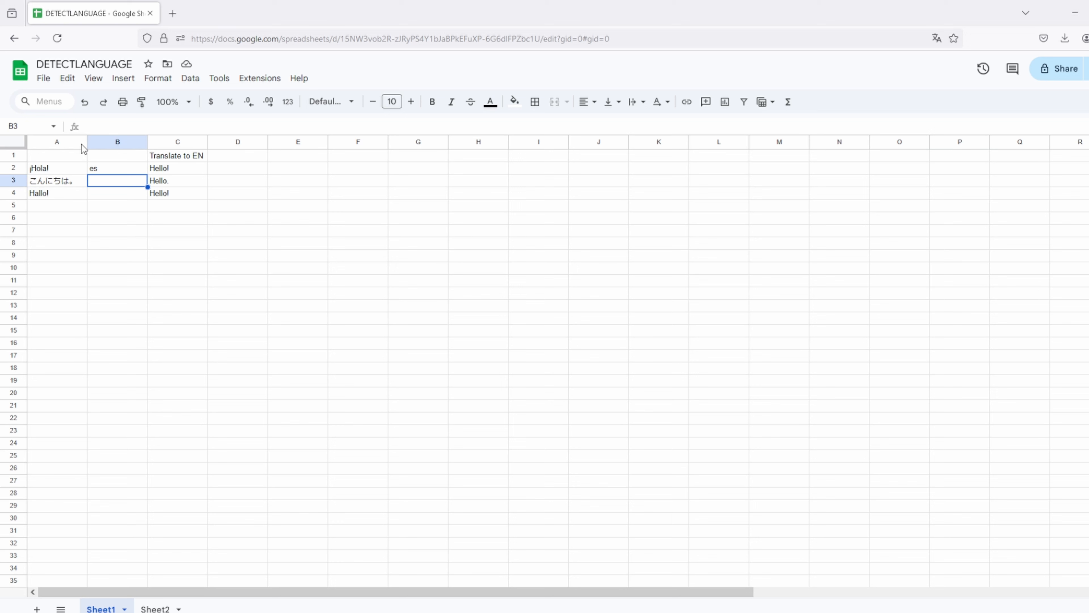
# Step: Fill the B2 formula down to B4, giving language codes es, ja and de
pyautogui.click(133, 170)
pyautogui.moveTo(148, 174); pyautogui.dragTo(146, 200)
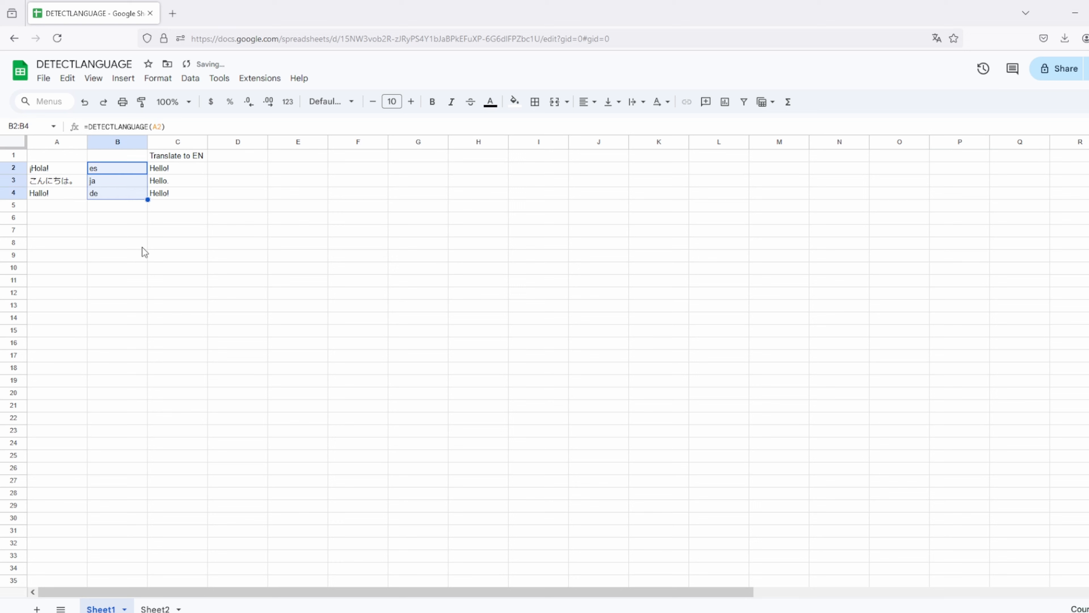
pyautogui.click(245, 170)
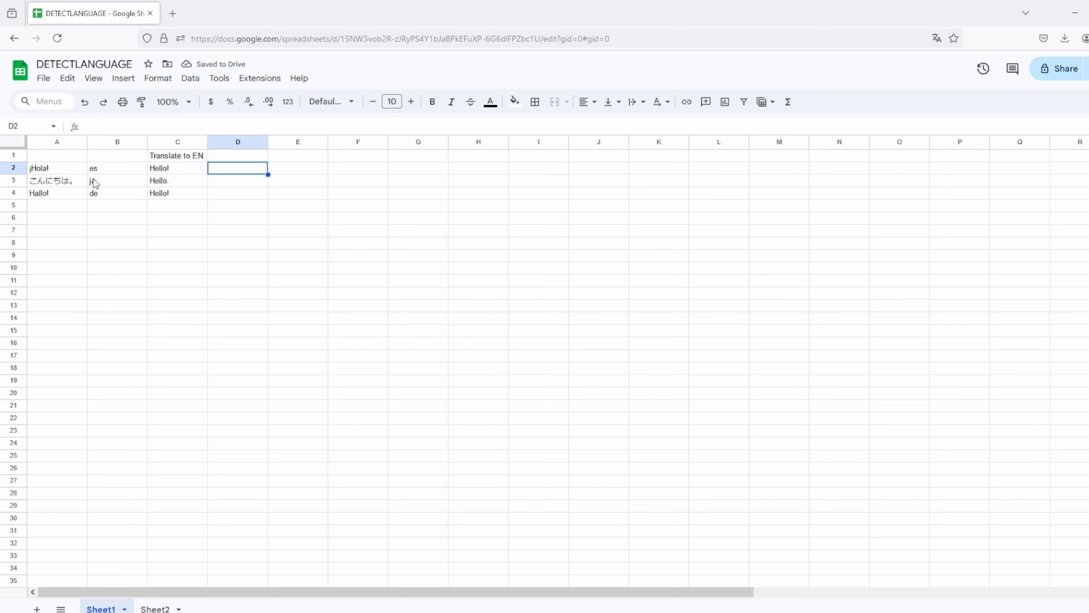
pyautogui.click(103, 171)
pyautogui.keyDown('shift'); pyautogui.click(107, 193); pyautogui.keyUp('shift')
# Step: Enter =GOOGLETRANSLATE(A2;B2;D1) in D2, which returns #VALUE! for now
pyautogui.click(232, 173)
pyautogui.write('=GOO')
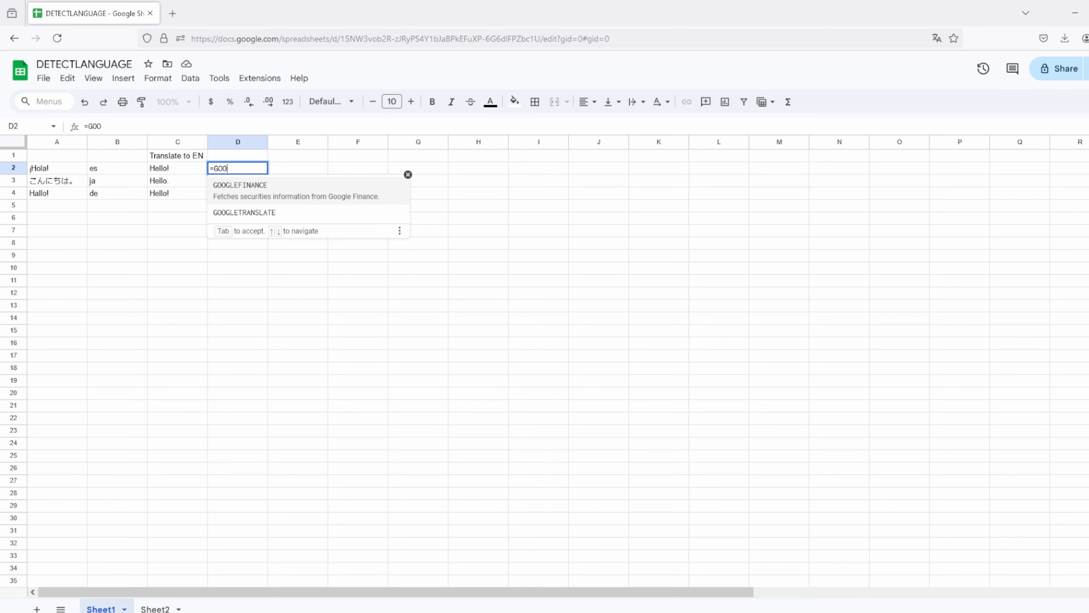
pyautogui.click(245, 212)
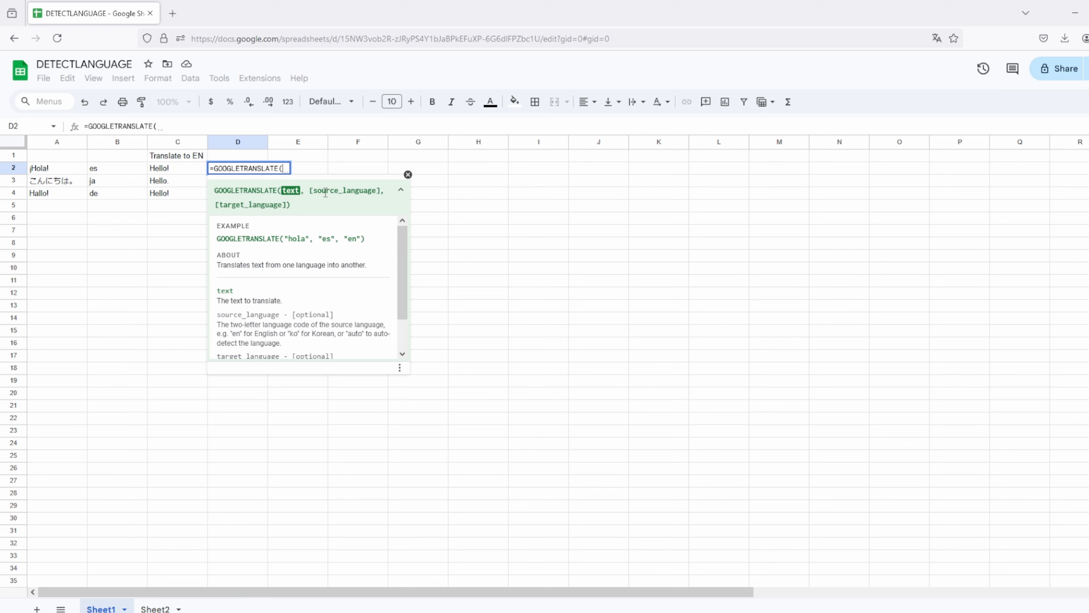
pyautogui.click(59, 171)
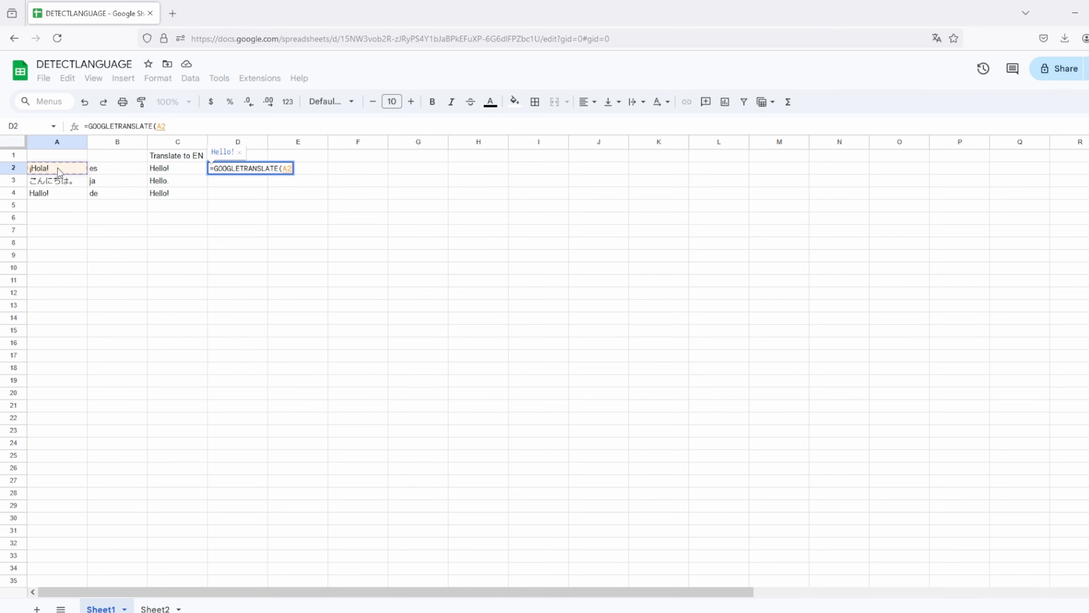
pyautogui.write(';')
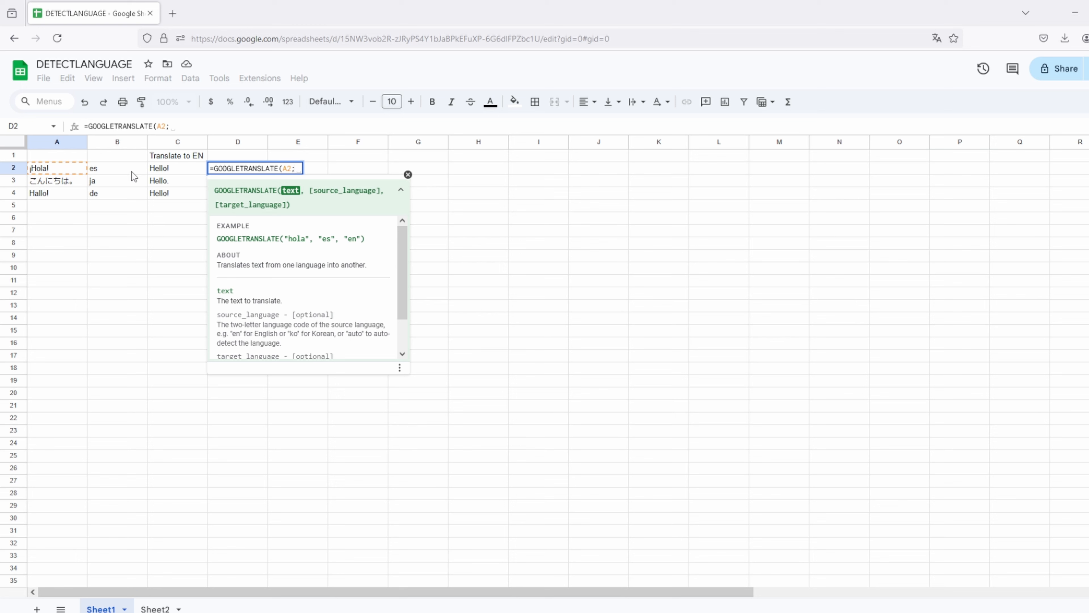
pyautogui.click(132, 172)
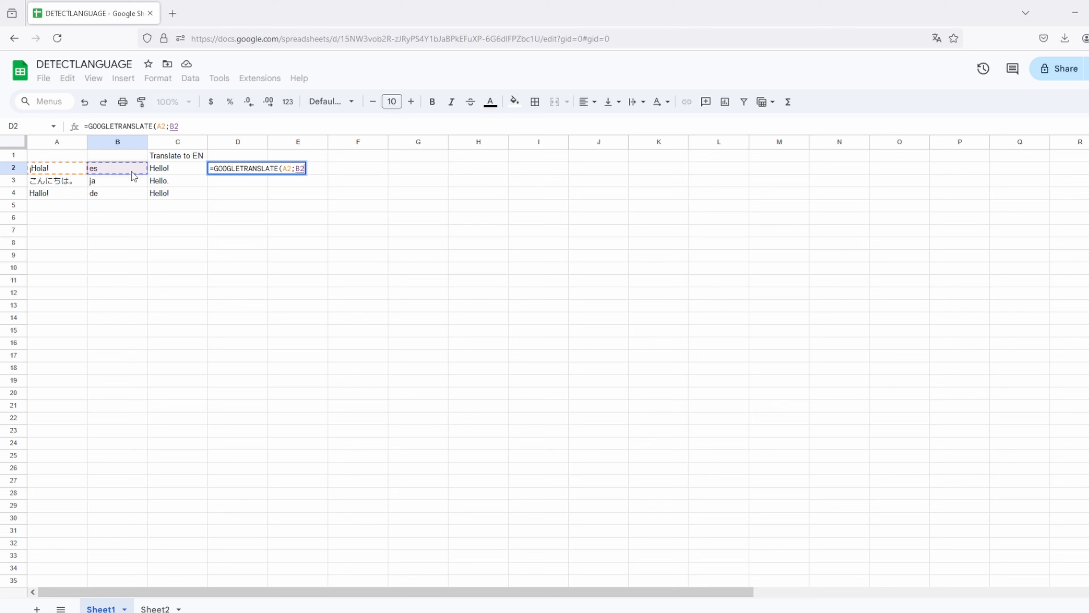
pyautogui.write(';')
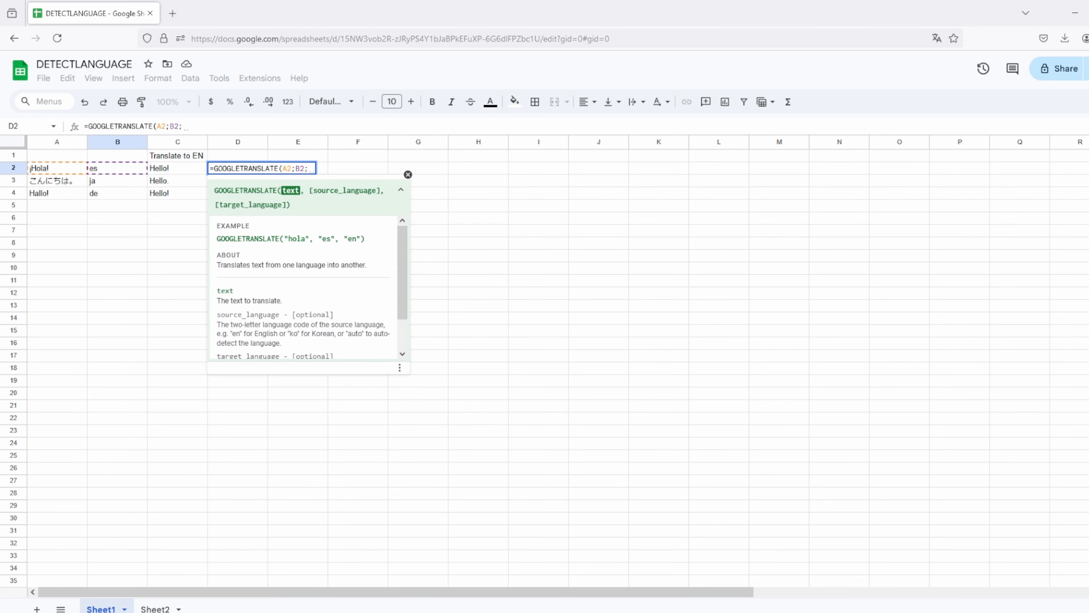
pyautogui.click(264, 156)
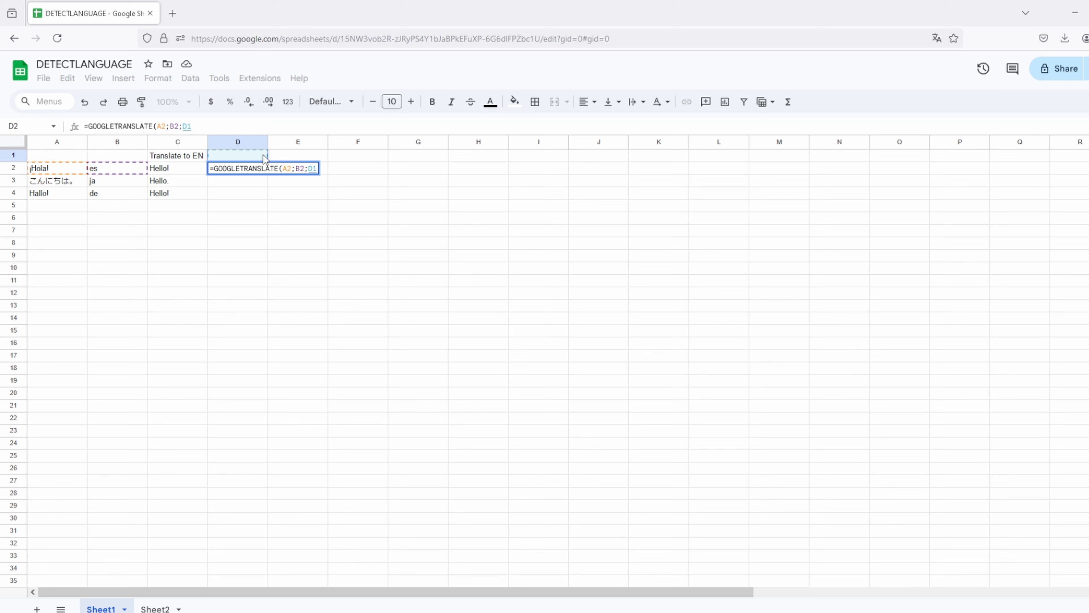
pyautogui.write(')')
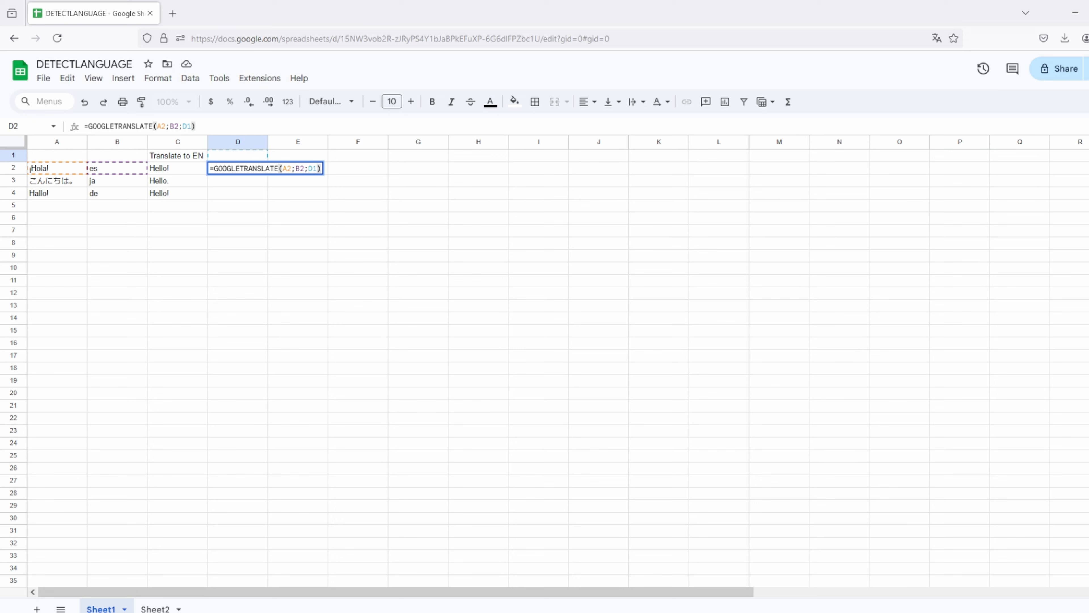
pyautogui.press('Return')
pyautogui.press('Up')
pyautogui.press('Up')
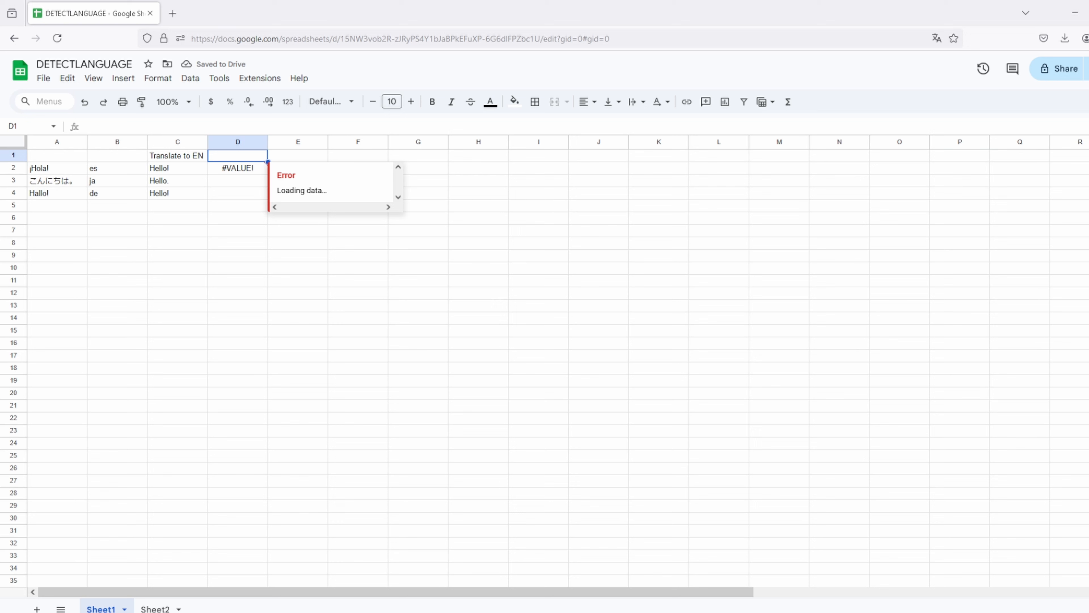
# Step: Set D1 to the target language 'it' so D2 returns Ciao!
pyautogui.write('it')
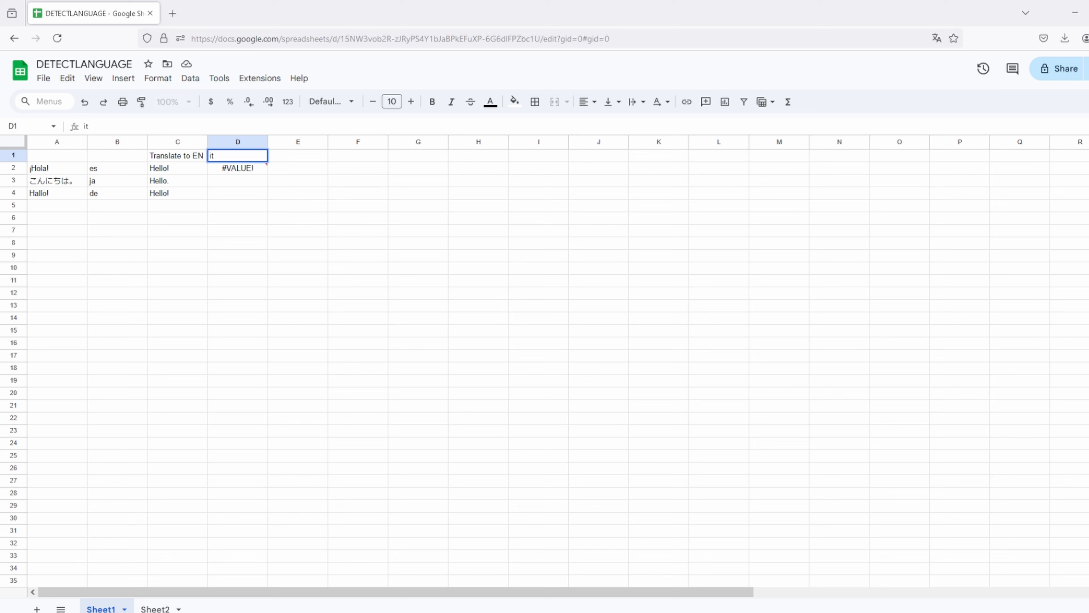
pyautogui.press('Return')
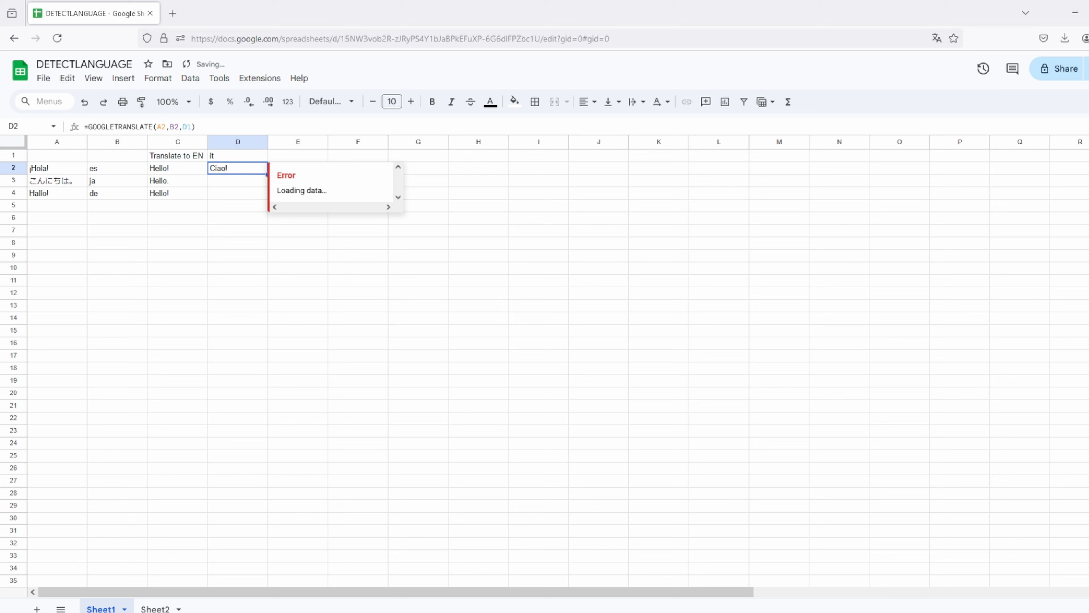
pyautogui.click(229, 179)
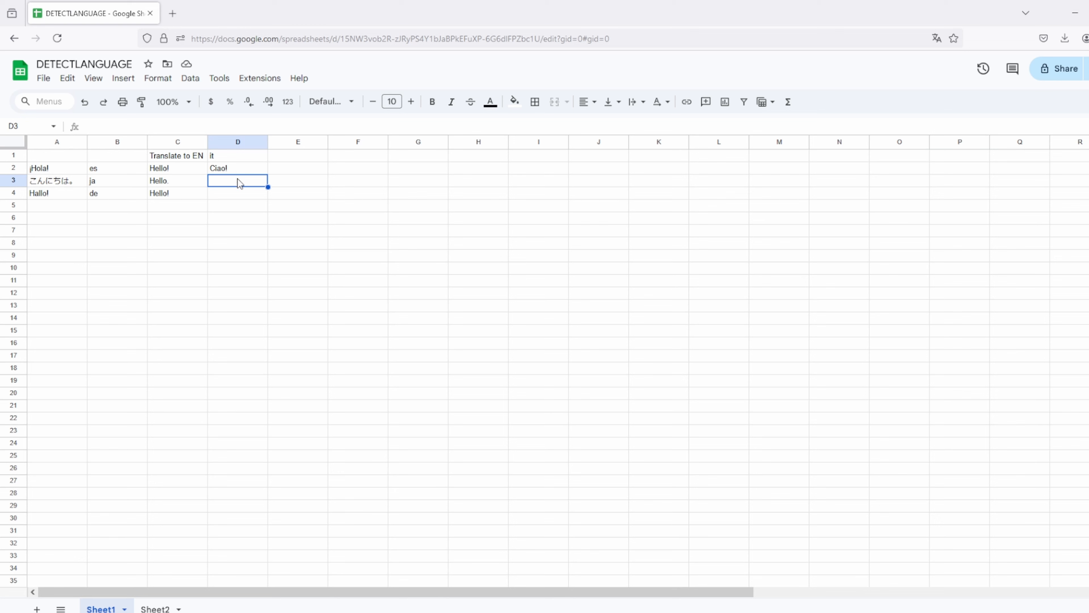
# Step: Lock D2's target reference as D$1 and fill the translation formula down to D4
pyautogui.click(250, 170)
pyautogui.click(186, 127)
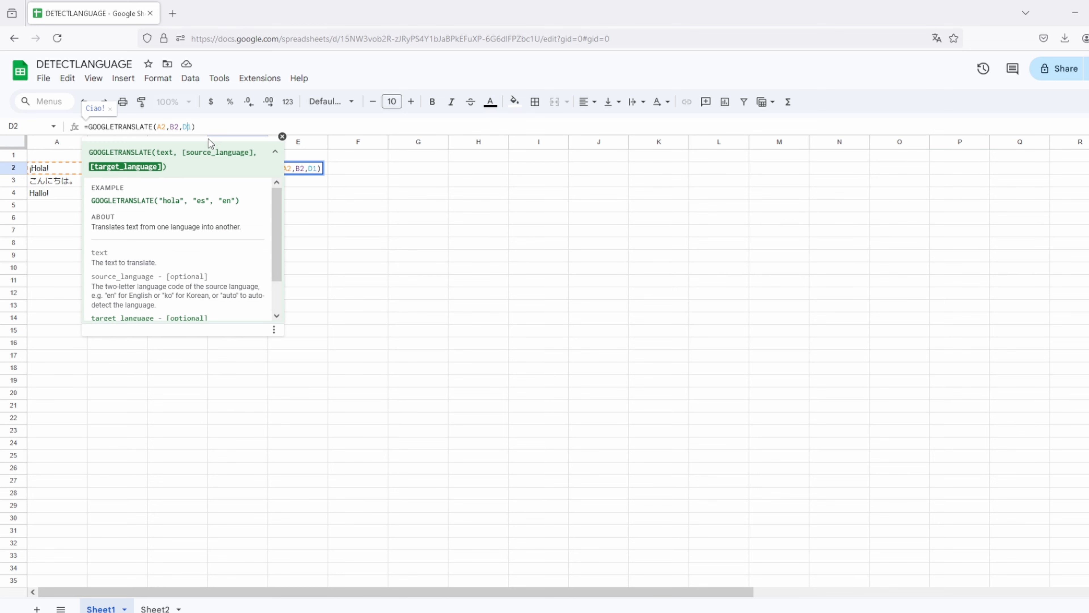
pyautogui.write('$')
pyautogui.press('Return')
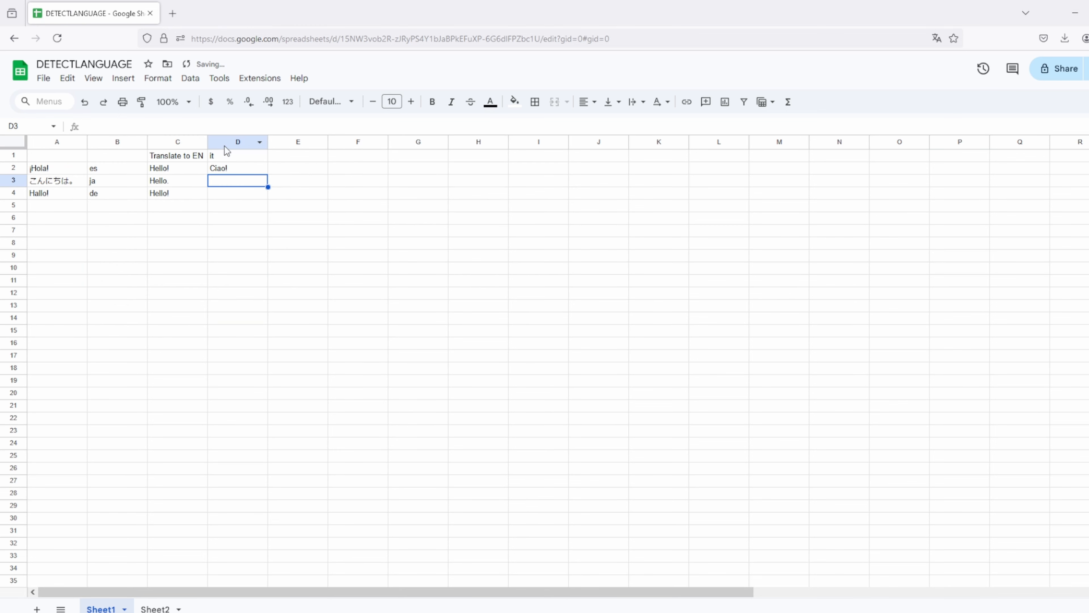
pyautogui.click(257, 168)
pyautogui.moveTo(267, 173); pyautogui.dragTo(260, 194)
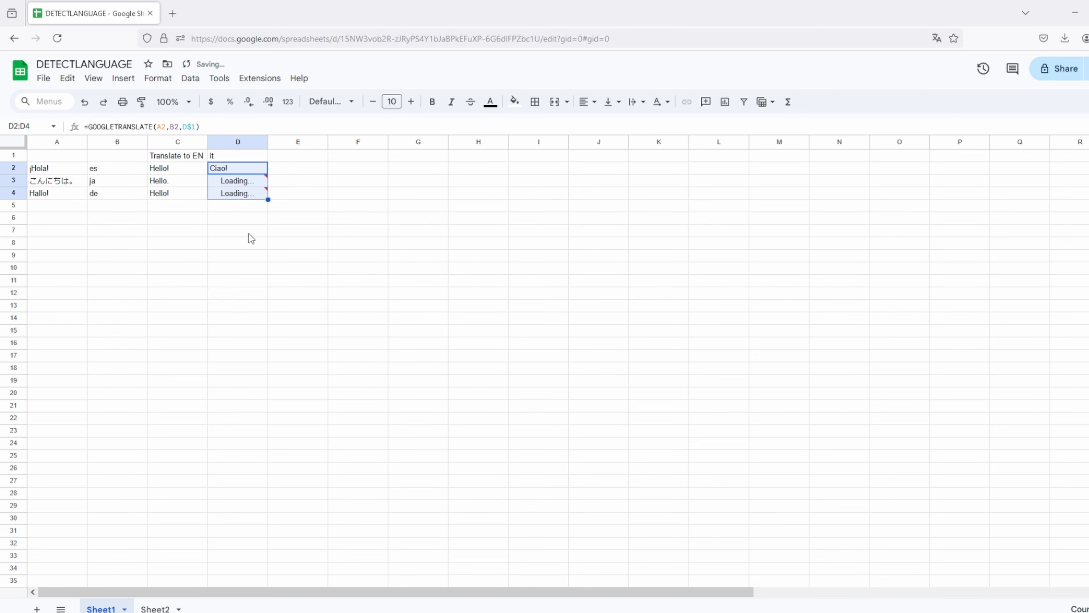
# Step: Replace A4's Hallo! with 'Wie geht es euch?', yielding de, How are you? and Come stai?
pyautogui.click(251, 192)
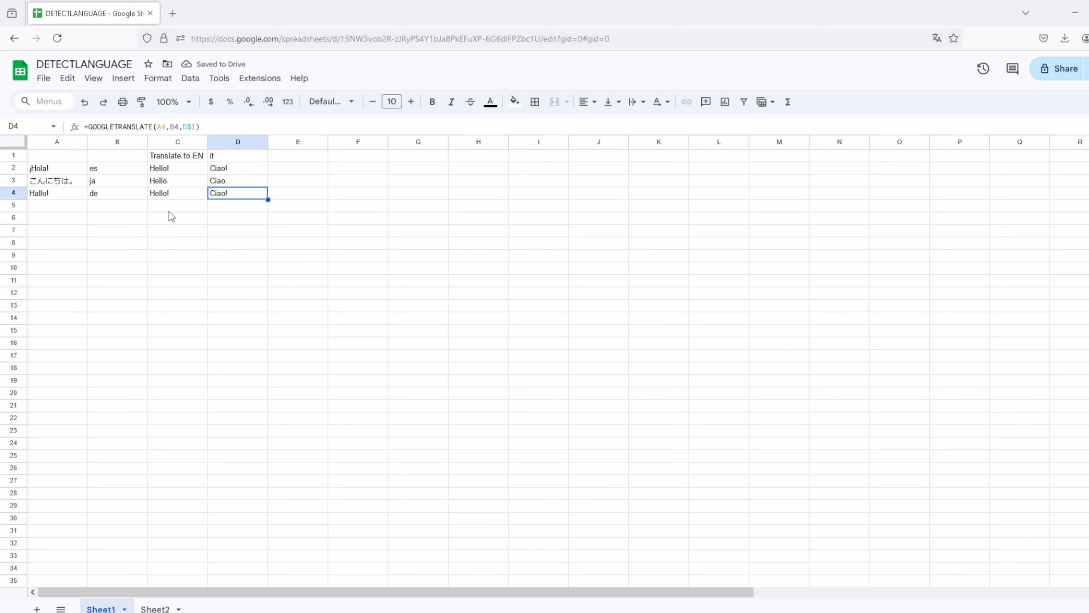
pyautogui.click(64, 196)
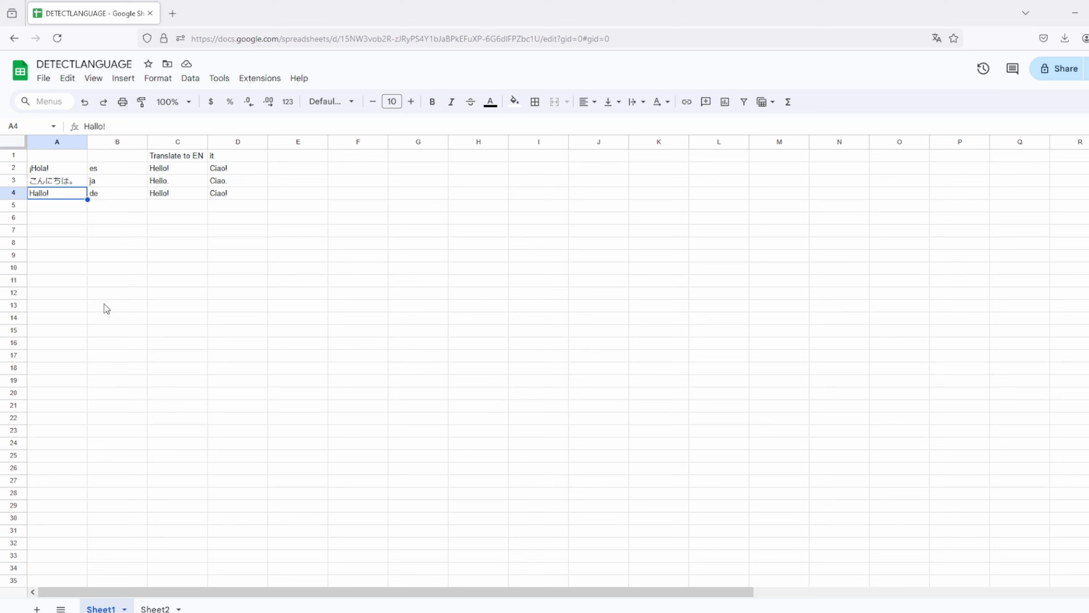
pyautogui.write('Wie geht')
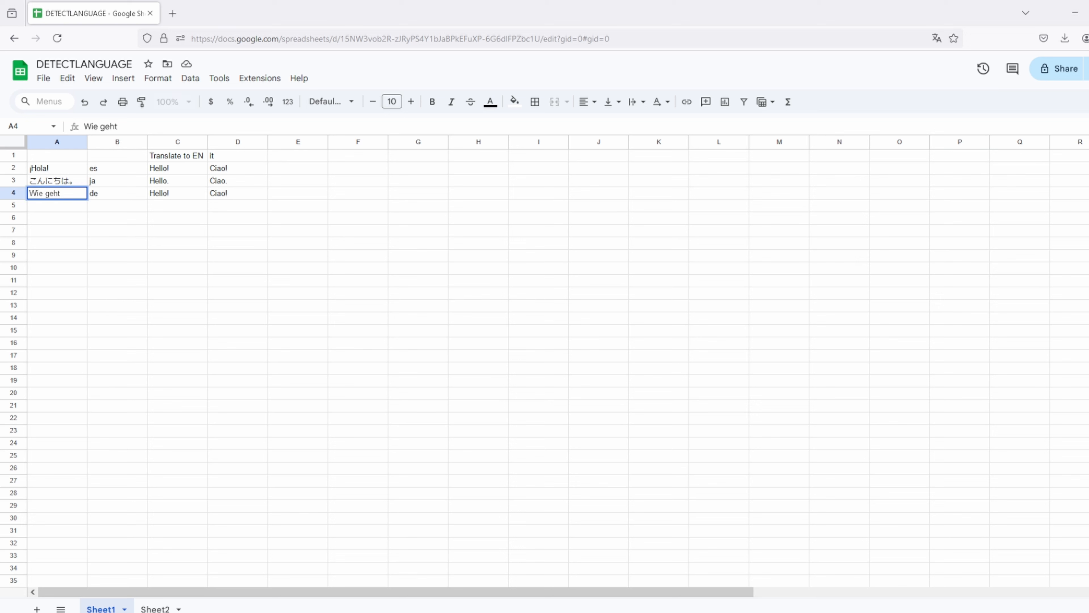
pyautogui.write(' es euch')
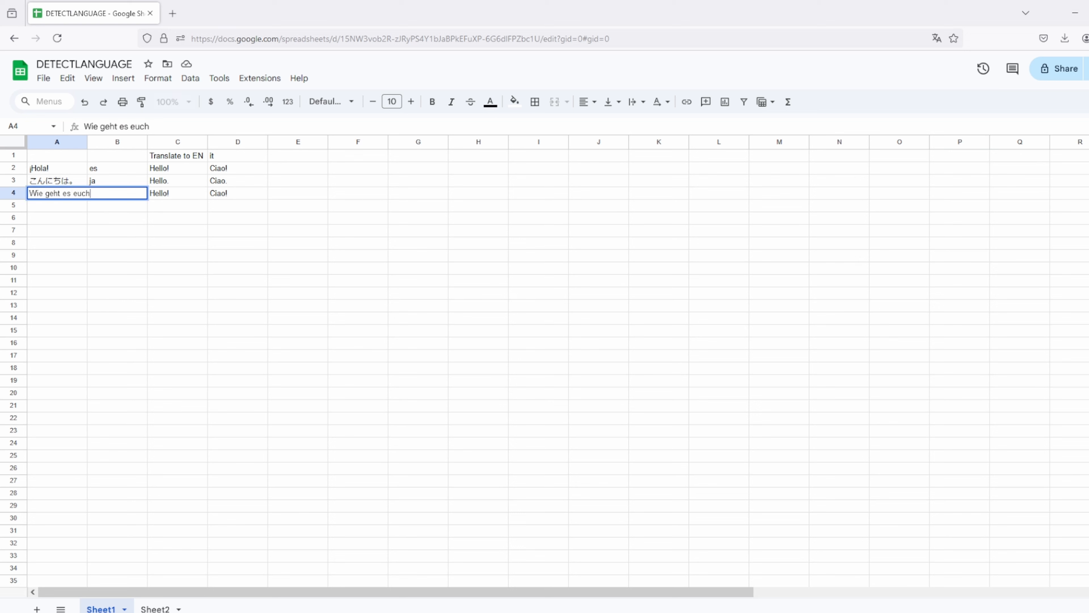
pyautogui.write('?')
pyautogui.press('Return')
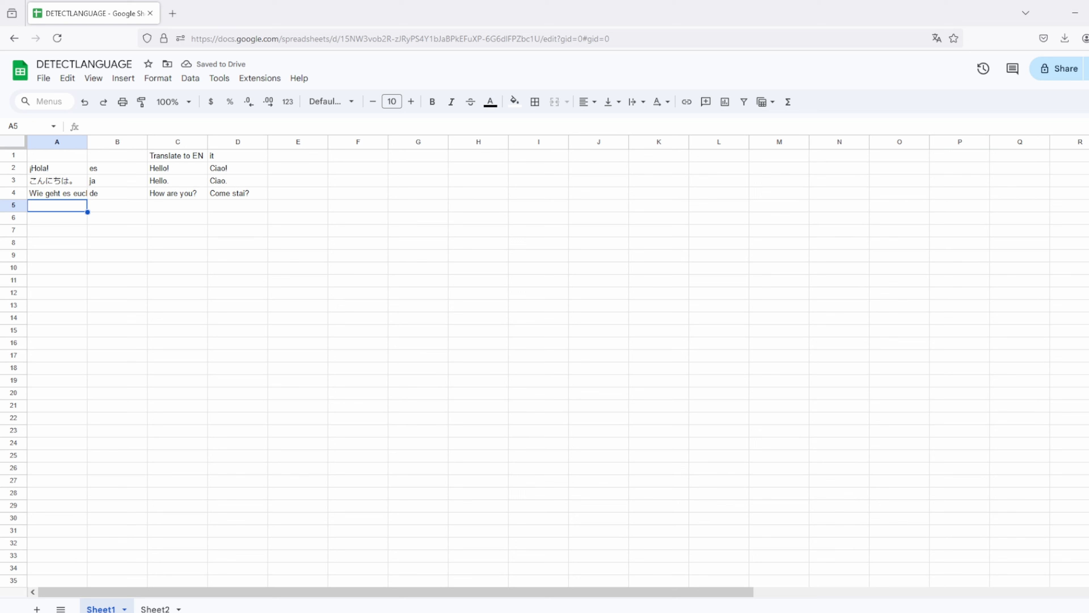
# Step: Overwrite A4 with 'How are you?' so B4 detects en and D4 stays Come stai?
pyautogui.click(103, 196)
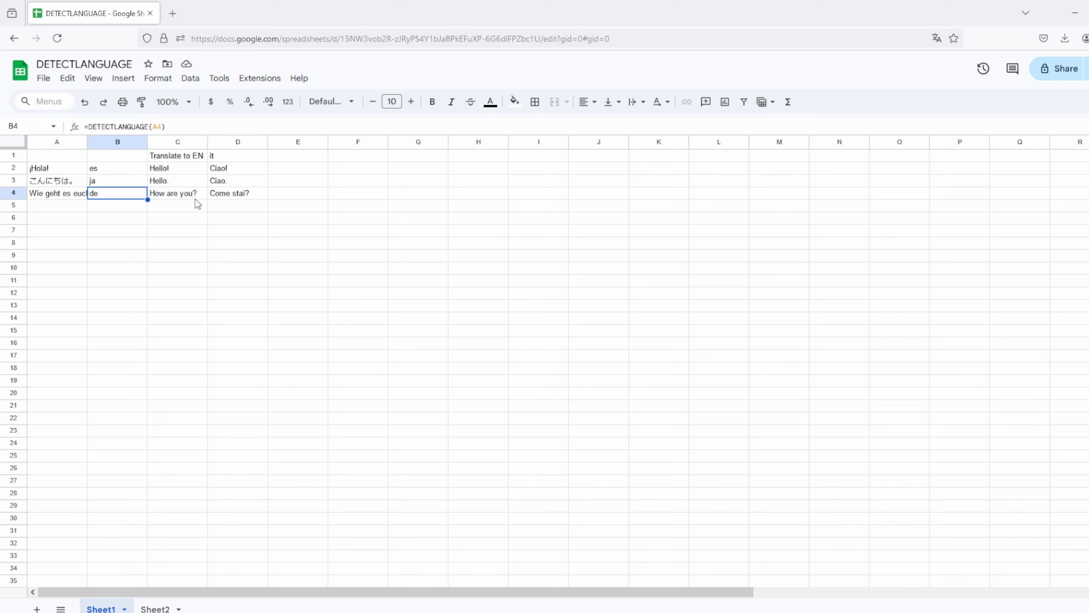
pyautogui.click(245, 197)
pyautogui.click(75, 194)
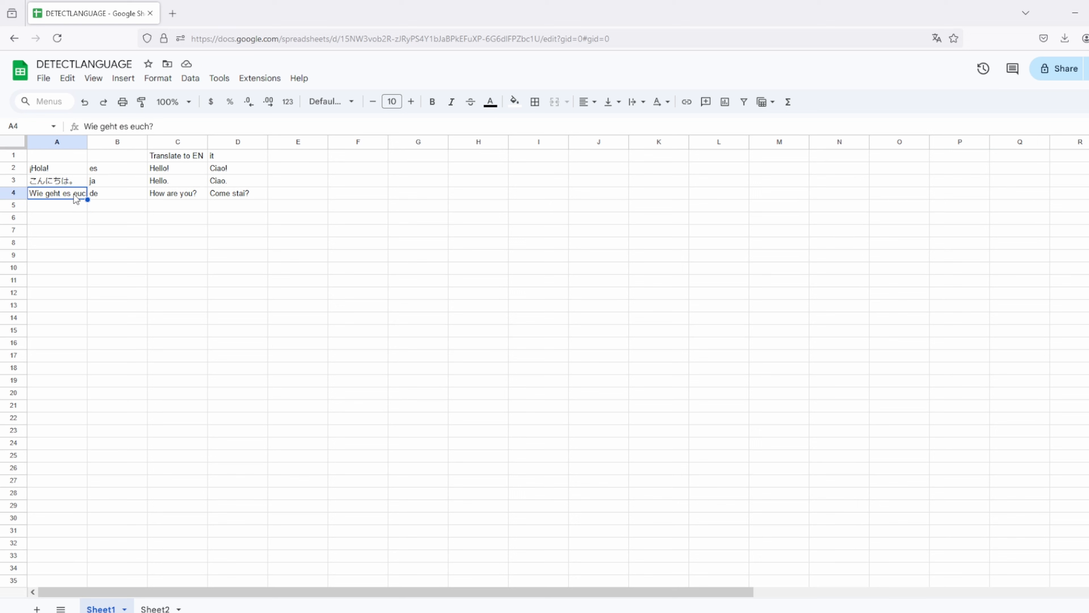
pyautogui.write('How ')
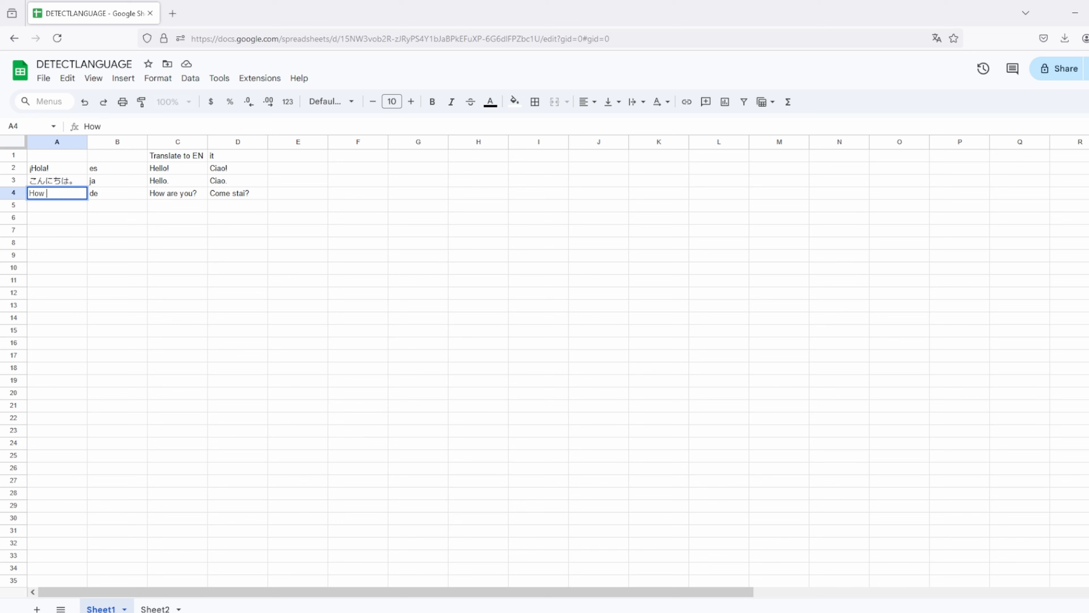
pyautogui.write('are you?')
pyautogui.press('Return')
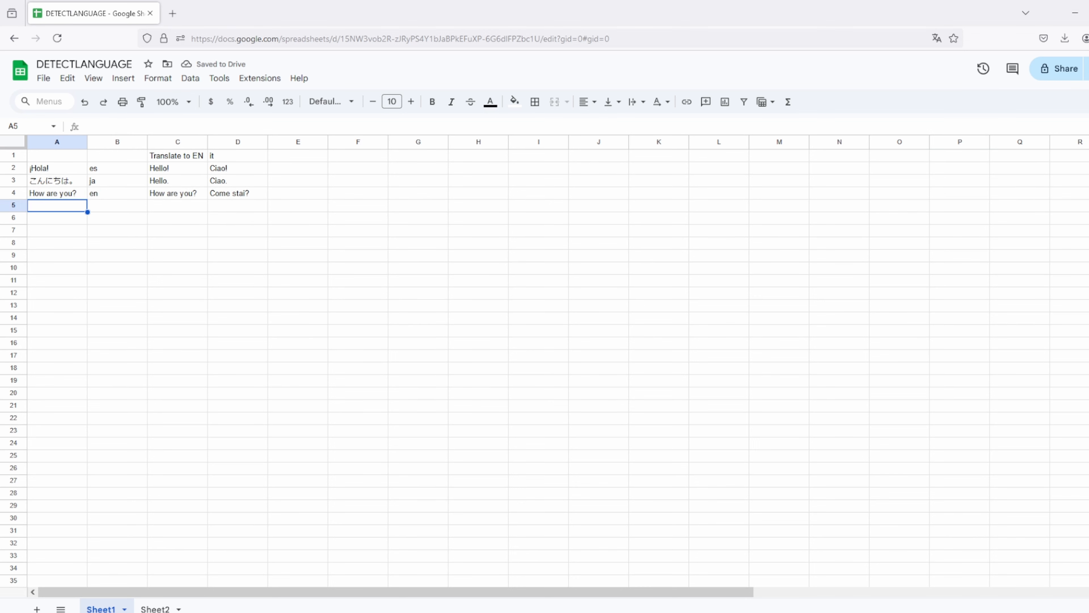
# Step: Change D2 to =GOOGLETRANSLATE(A2,DETECTLANGUAGE(A2),D$1), replacing the B2 source argument
pyautogui.click(123, 197)
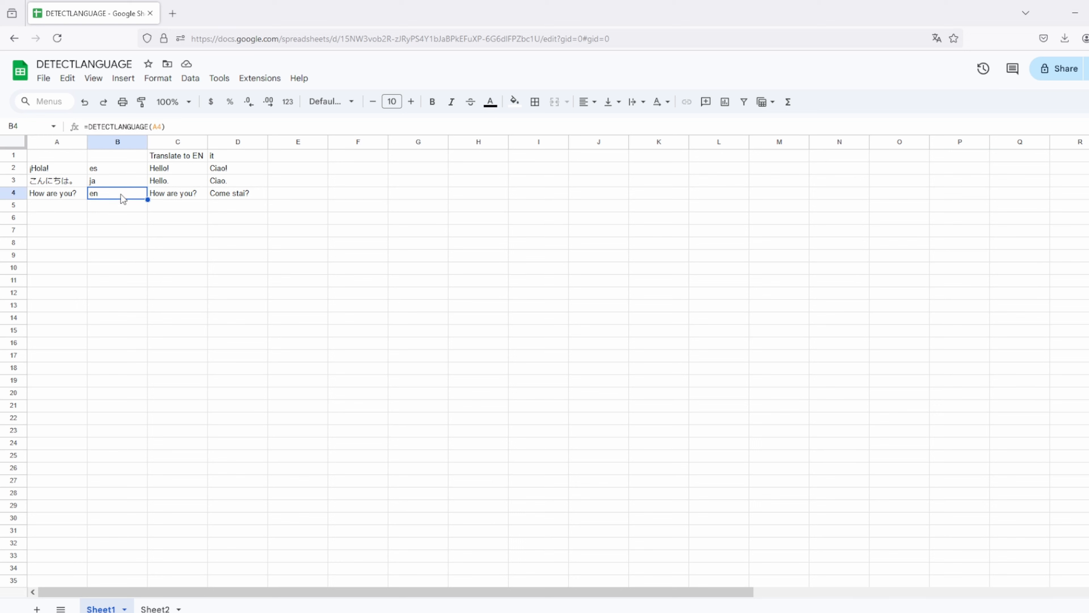
pyautogui.click(226, 173)
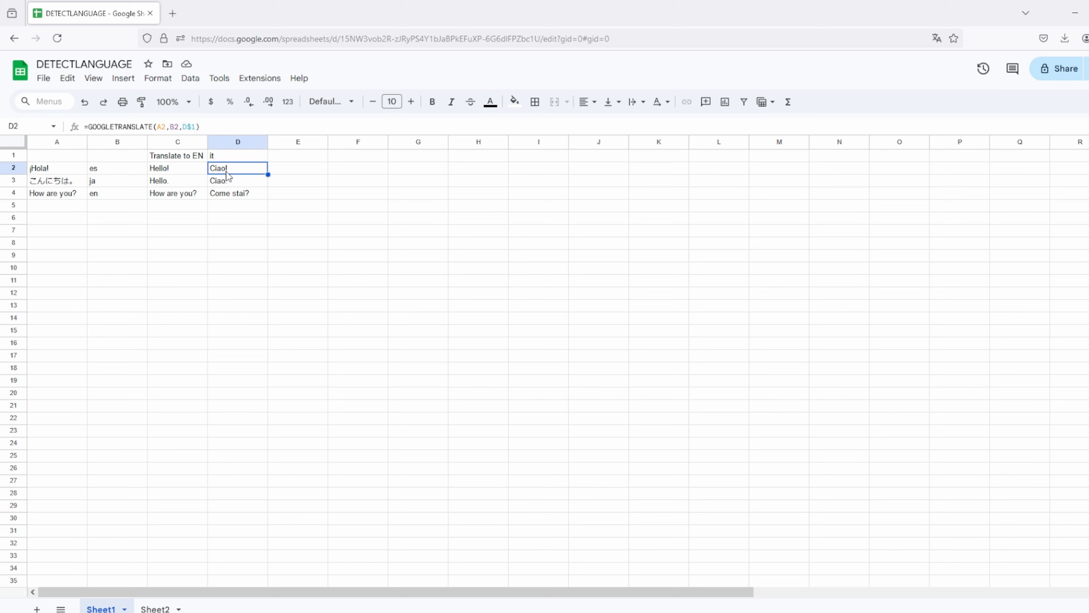
pyautogui.click(179, 126)
pyautogui.moveTo(166, 126); pyautogui.dragTo(169, 126)
pyautogui.click(176, 128)
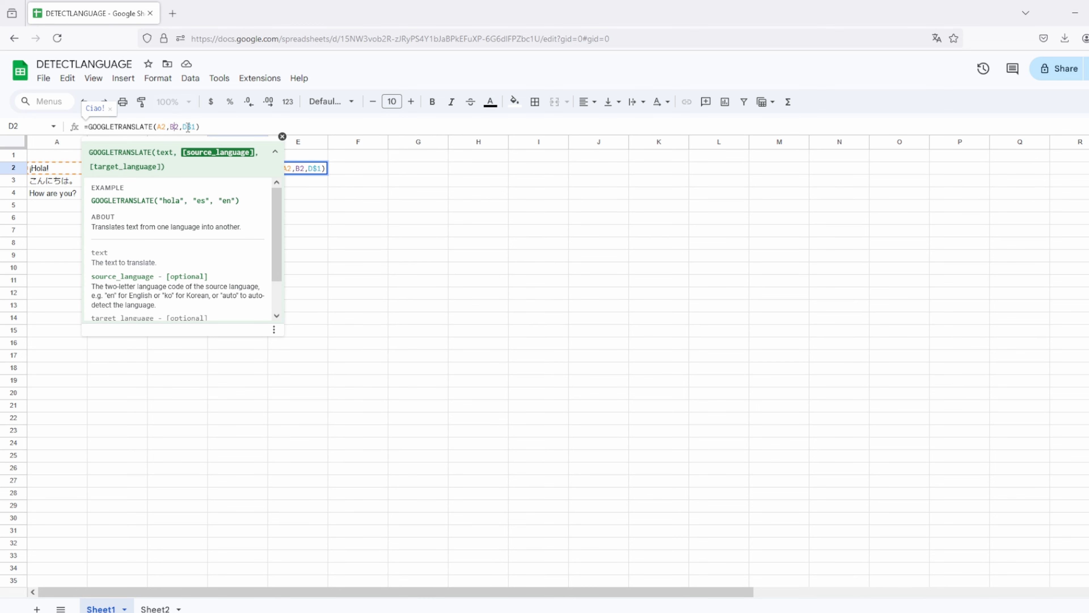
pyautogui.press('BackSpace')
pyautogui.press('Delete')
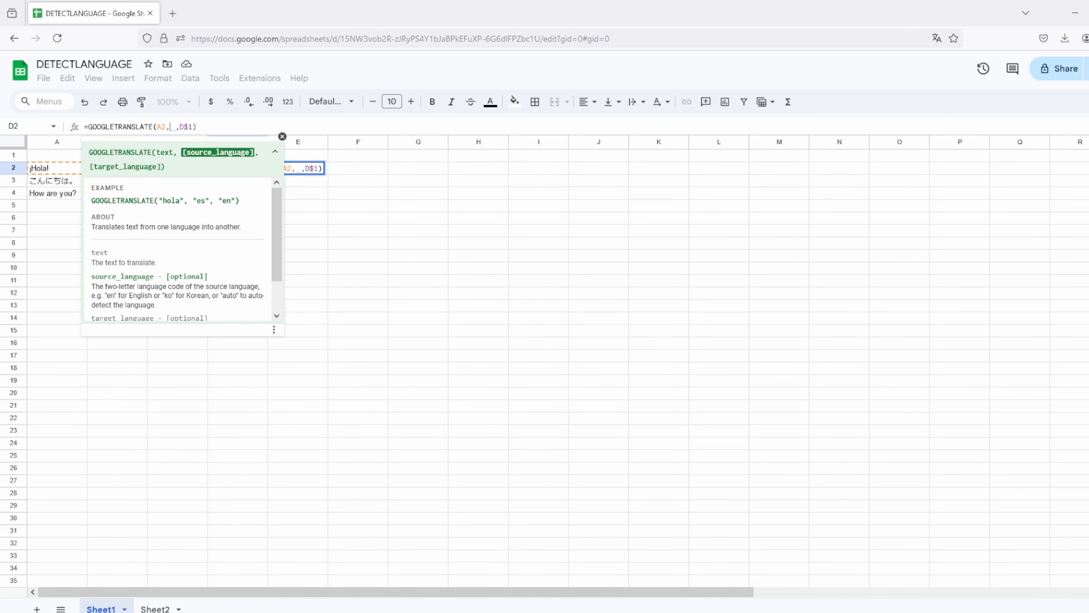
pyautogui.write('DETECT')
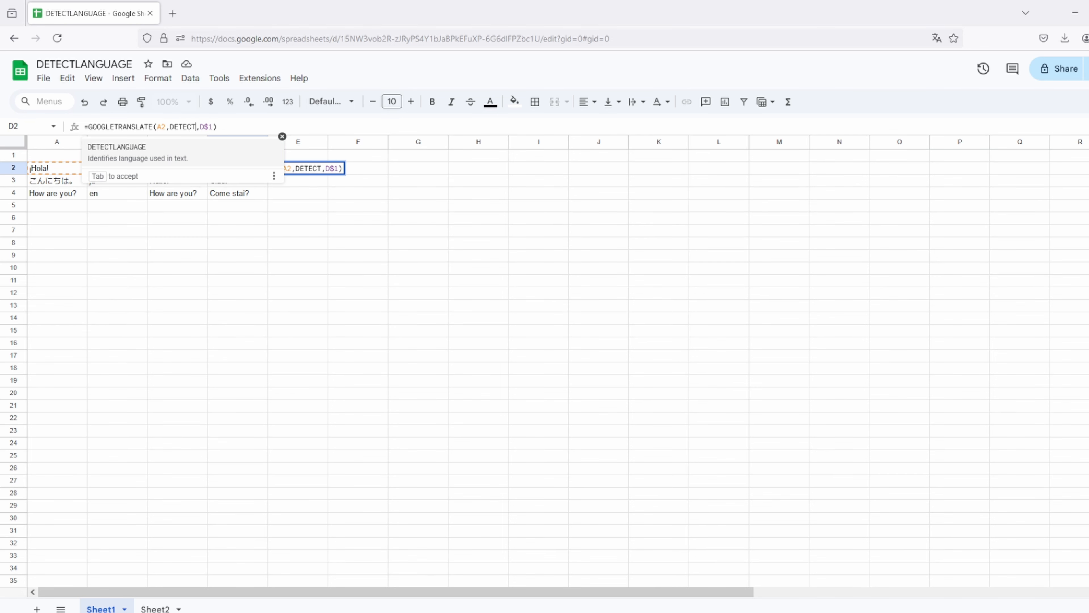
pyautogui.click(188, 147)
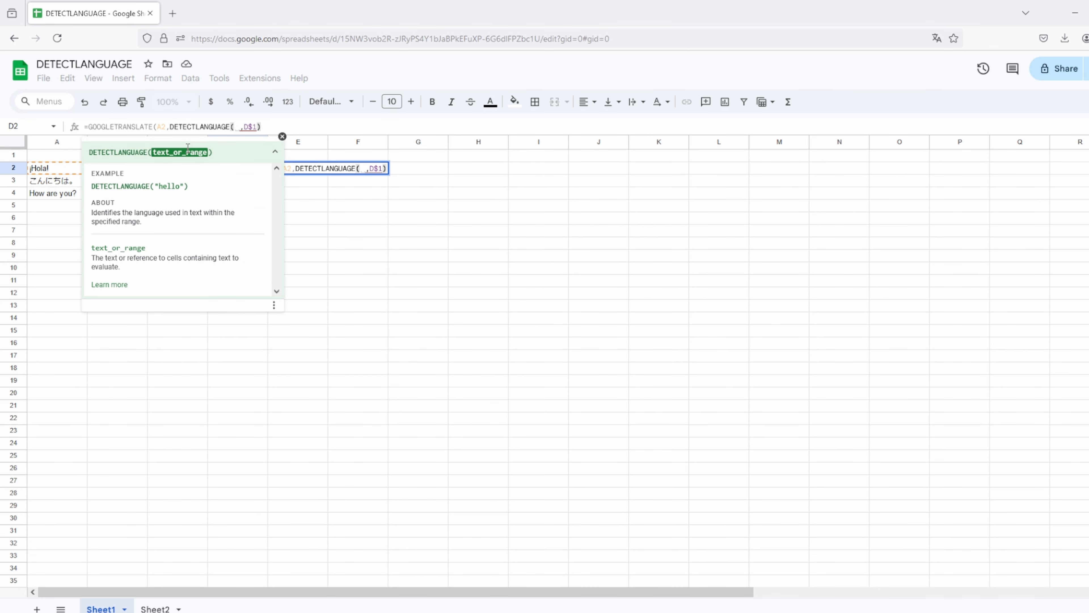
pyautogui.click(63, 170)
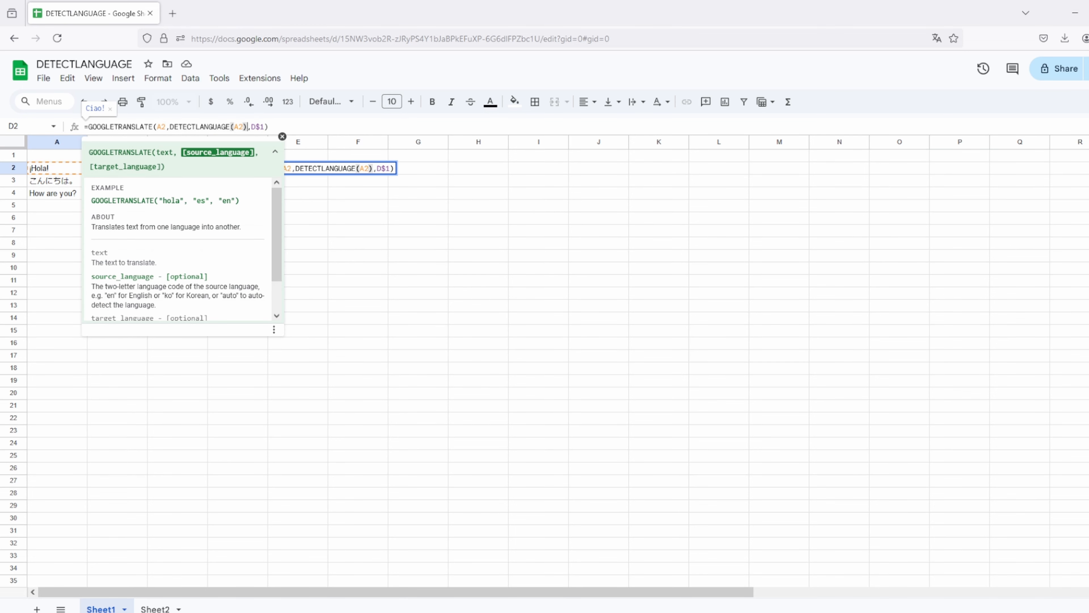
pyautogui.press('Return')
# Step: Clear the es helper value from B2
pyautogui.click(219, 170)
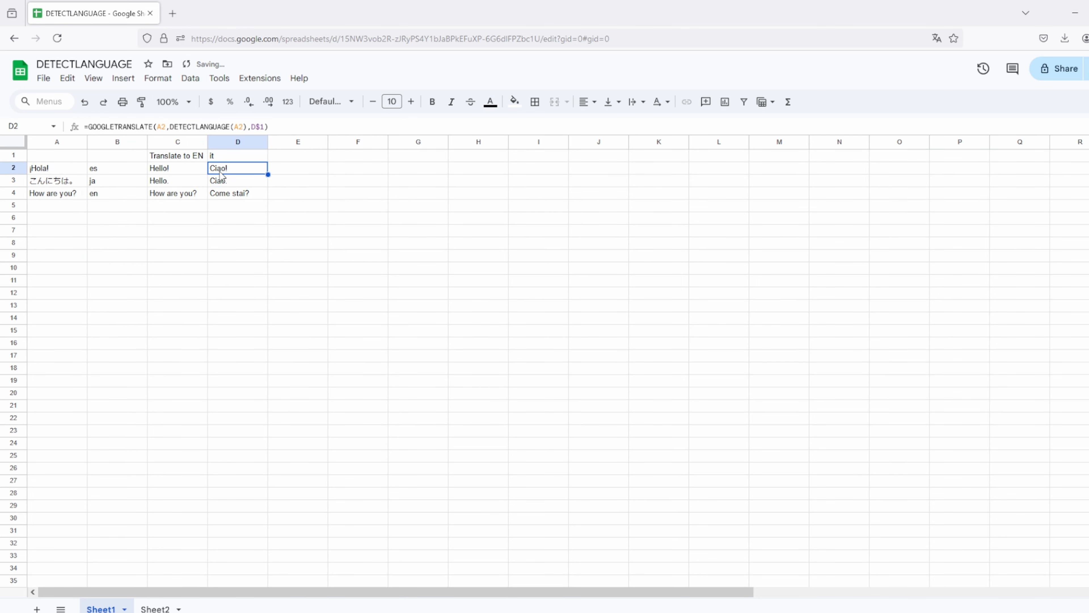
pyautogui.click(116, 169)
pyautogui.press('Delete')
# Step: Fill the self-detecting D2 translation formula down to D4
pyautogui.click(229, 294)
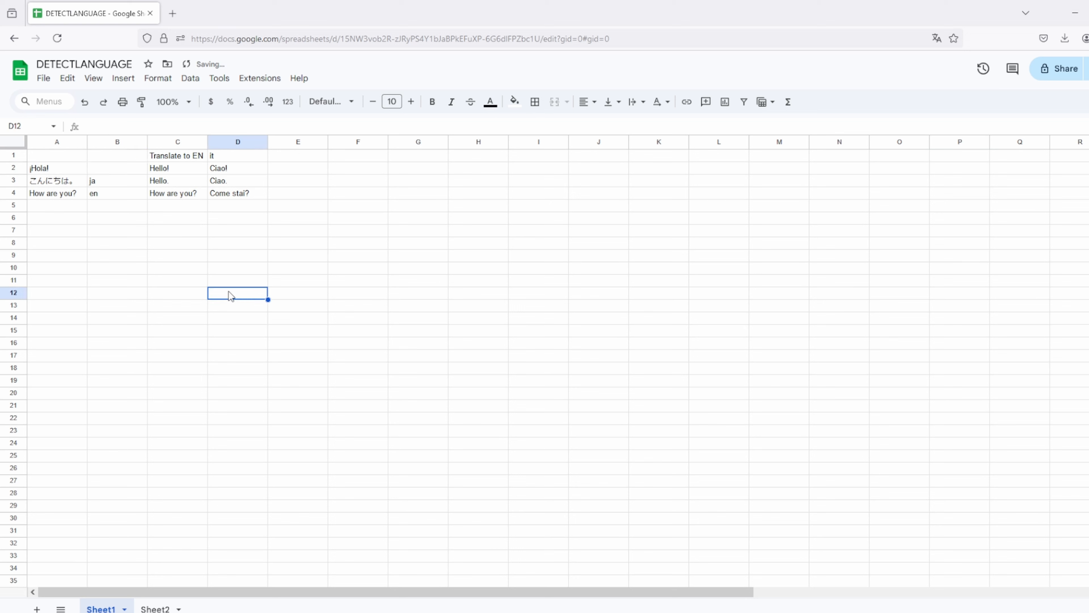
pyautogui.click(250, 165)
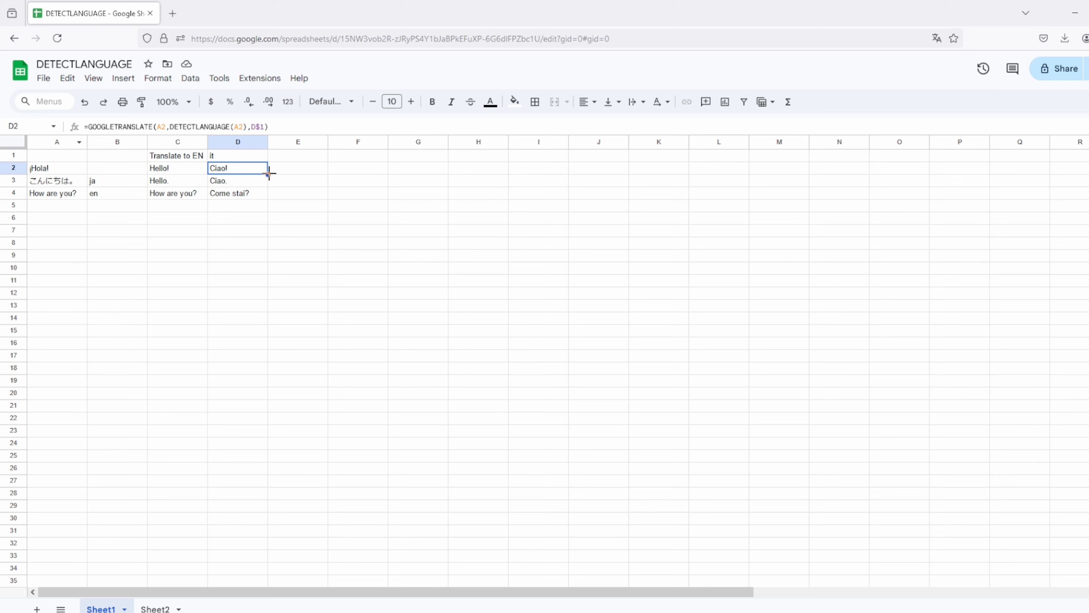
pyautogui.moveTo(268, 175); pyautogui.dragTo(256, 196)
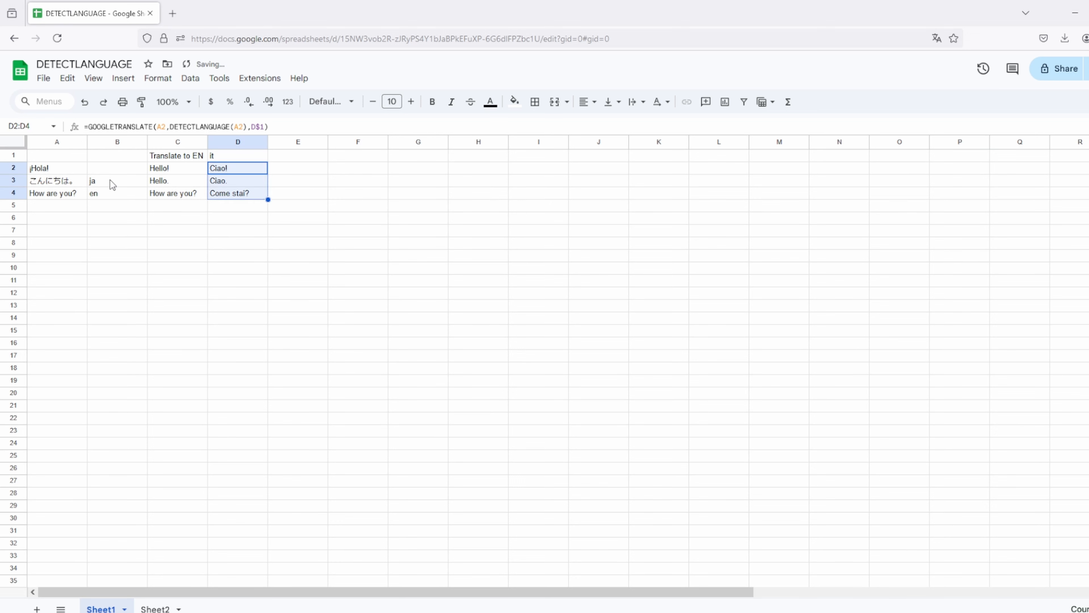
# Step: Clear the remaining helper values ja and en from B3:B4
pyautogui.moveTo(110, 180); pyautogui.dragTo(109, 191)
pyautogui.press('Delete')
pyautogui.click(231, 278)
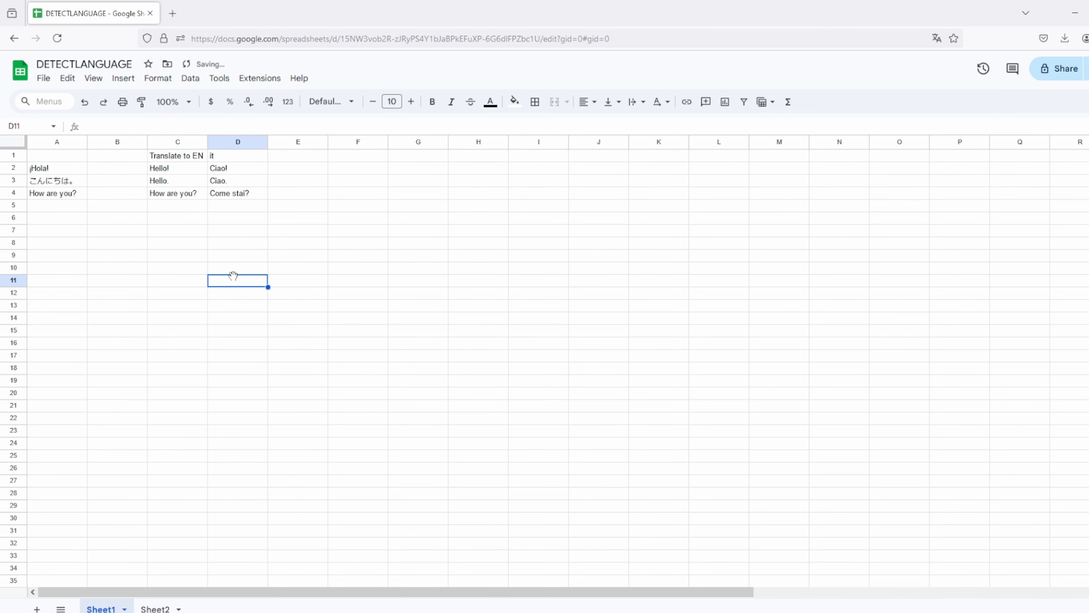
pyautogui.click(50, 183)
# Step: Change A4 back to 'Hallo!', giving Hello! and Ciao!
pyautogui.click(51, 195)
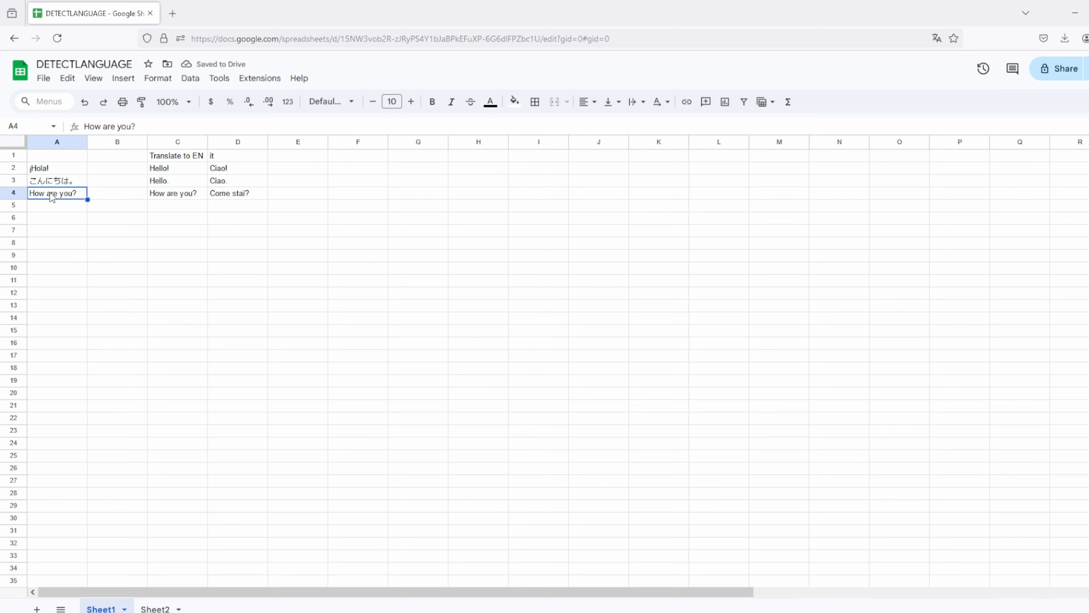
pyautogui.write('Hallo!')
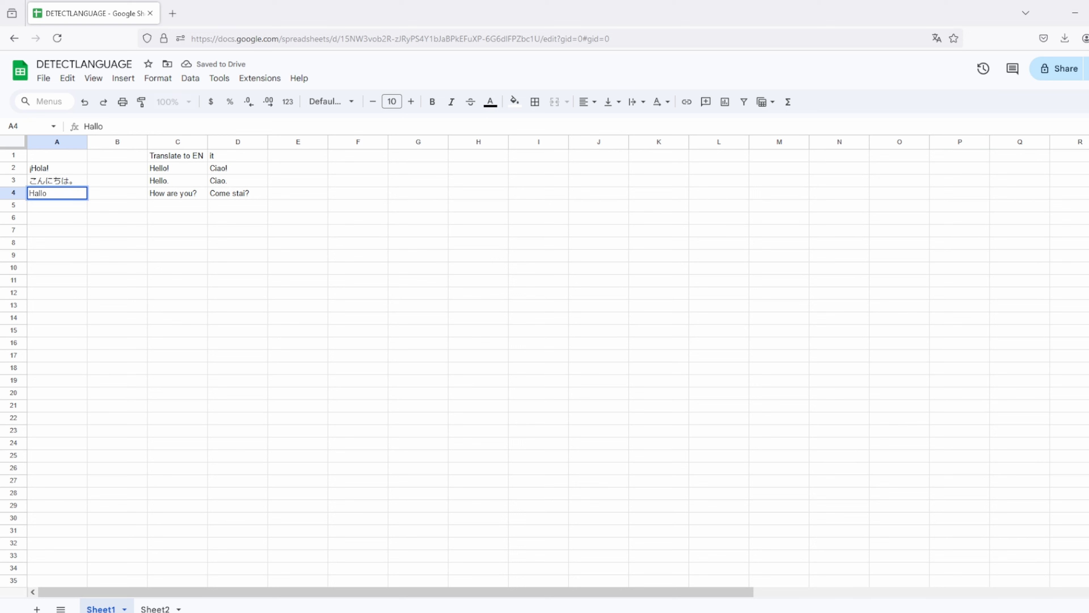
pyautogui.press('Return')
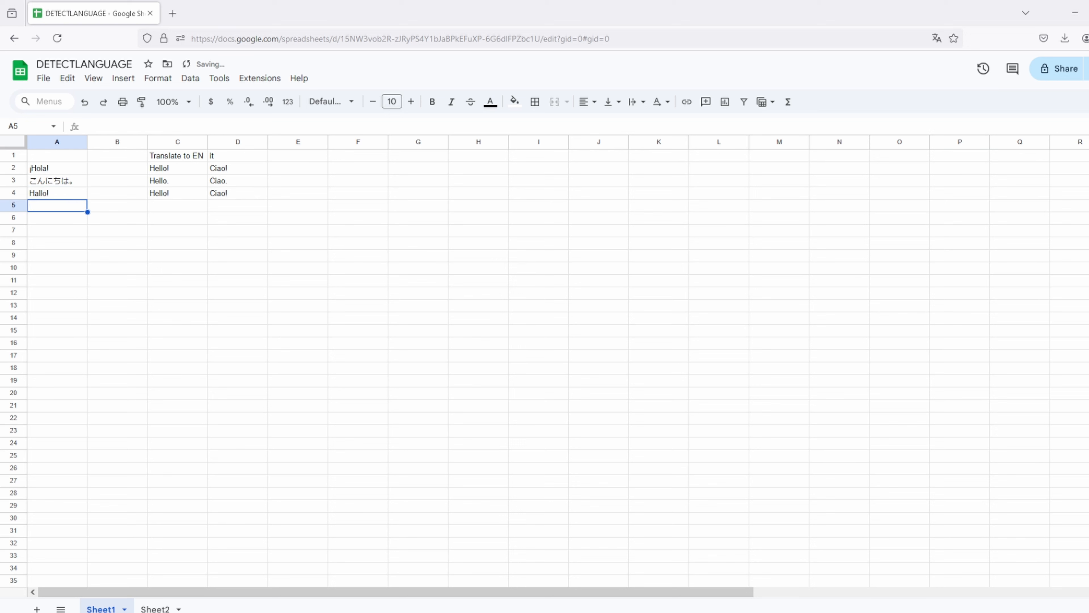